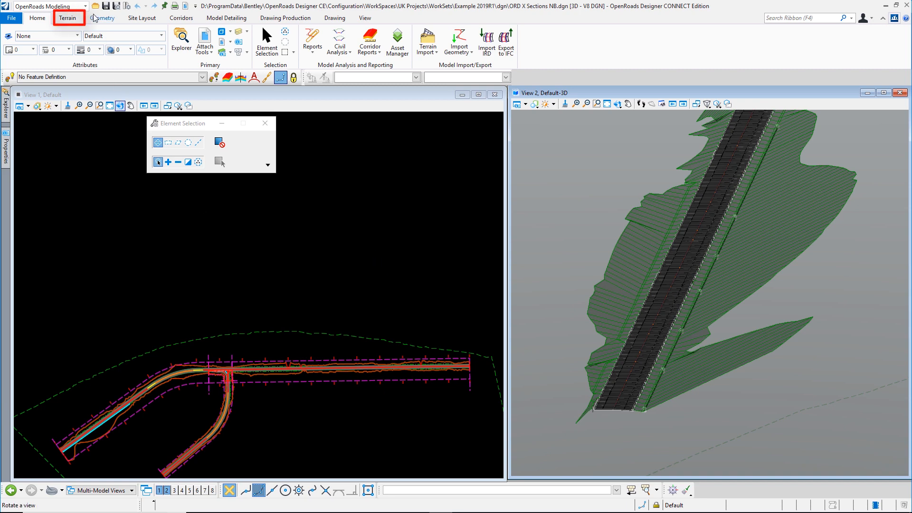
left_click(69, 19)
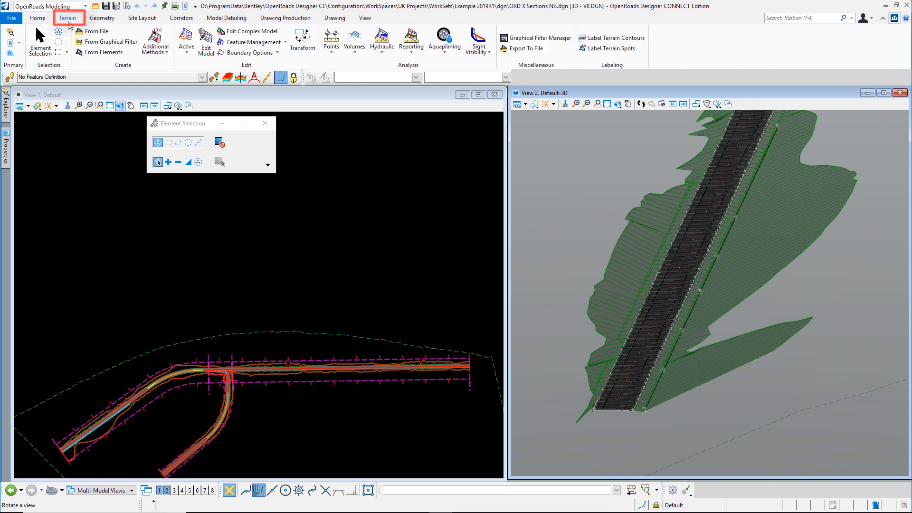
left_click(355, 46)
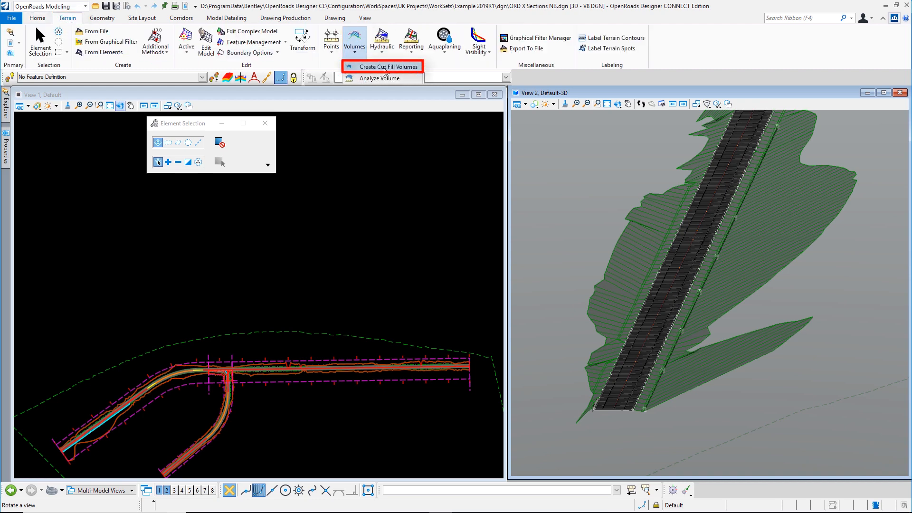
left_click(385, 67)
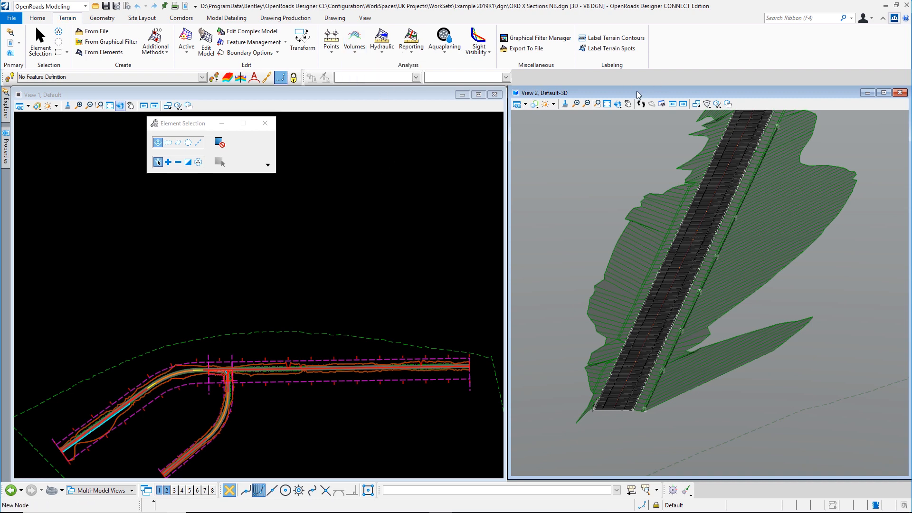
Turn on the Volumes_Fill and Volumes_Cut levels in the 3D view through Level Display
left_click(39, 18)
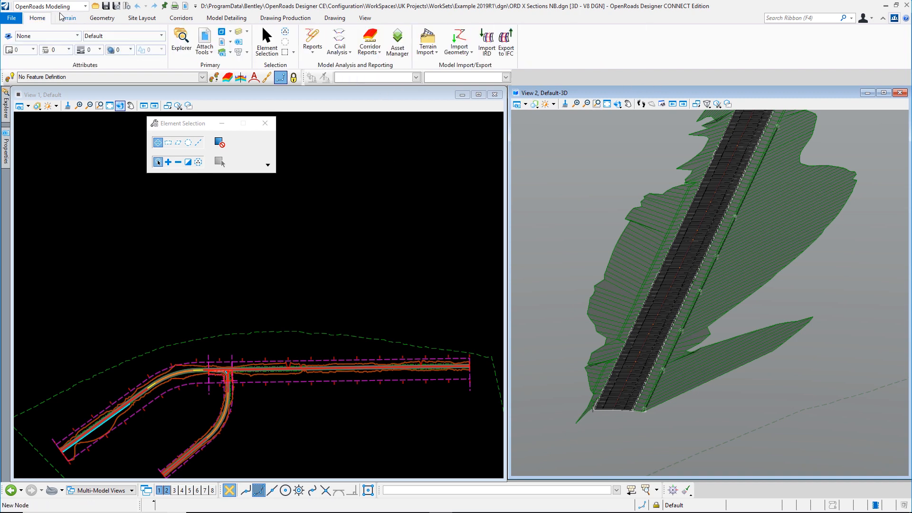
left_click(237, 33)
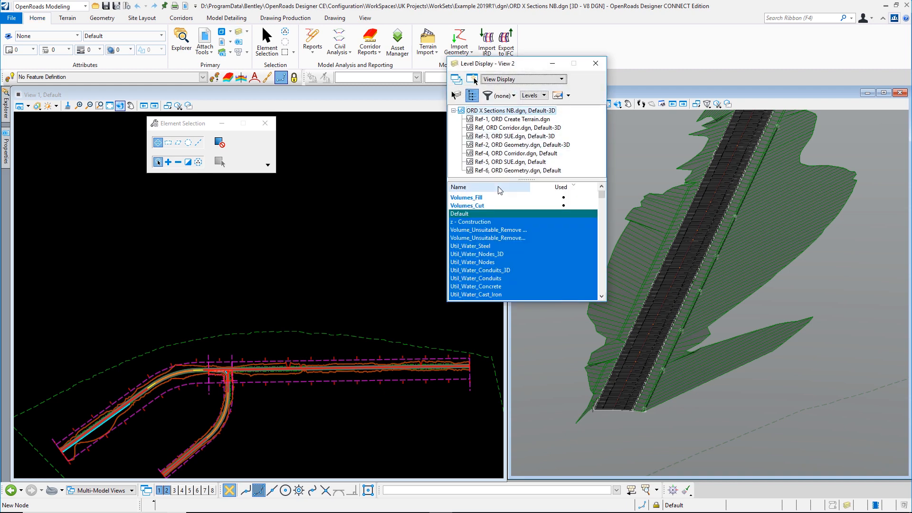
left_click(479, 198)
left_click(480, 206)
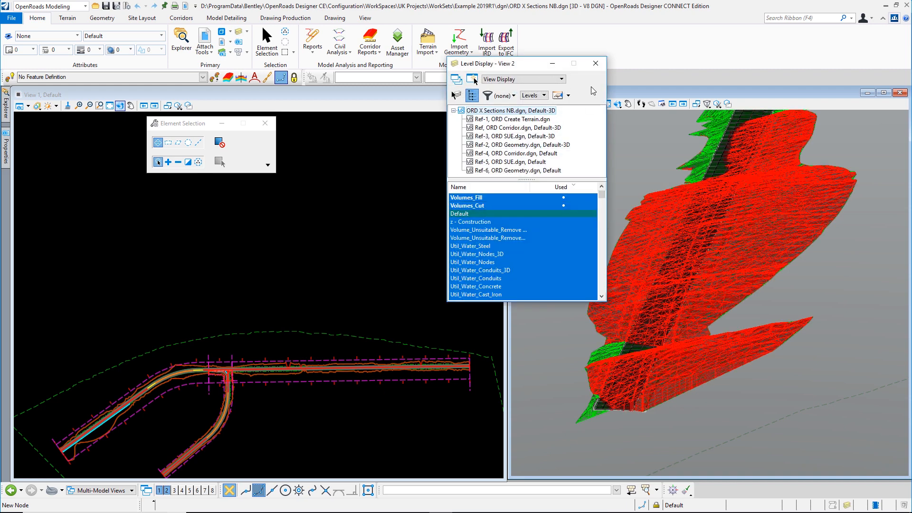
left_click(596, 63)
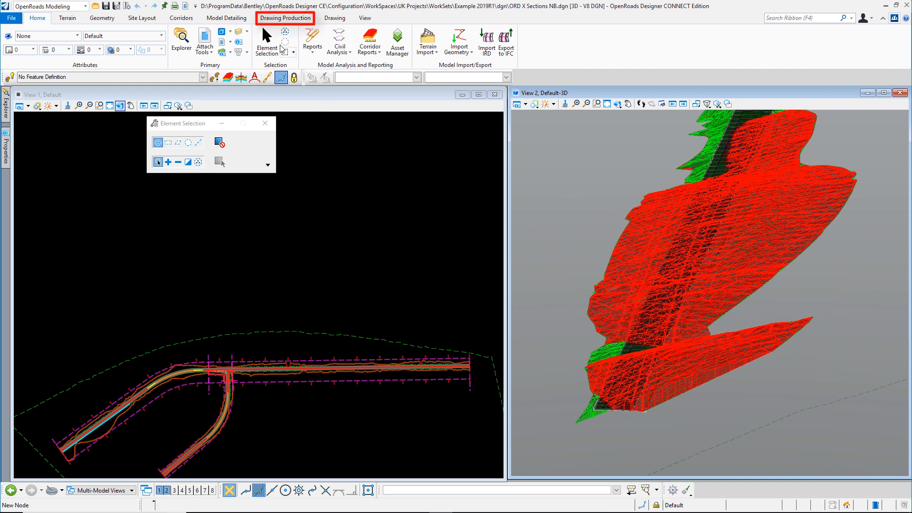
Start placing a civil cross section named boundary with the A1_XS - Frame Annotation drawing seed
left_click(300, 18)
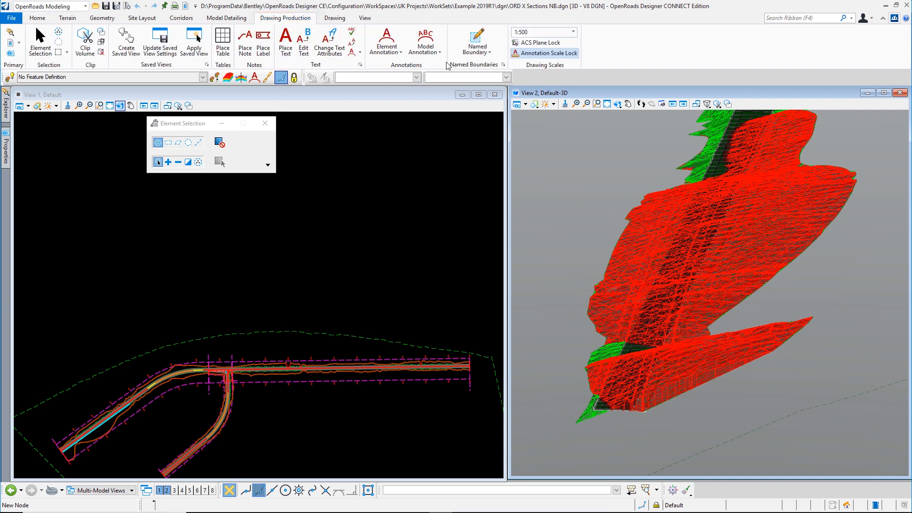
left_click(477, 38)
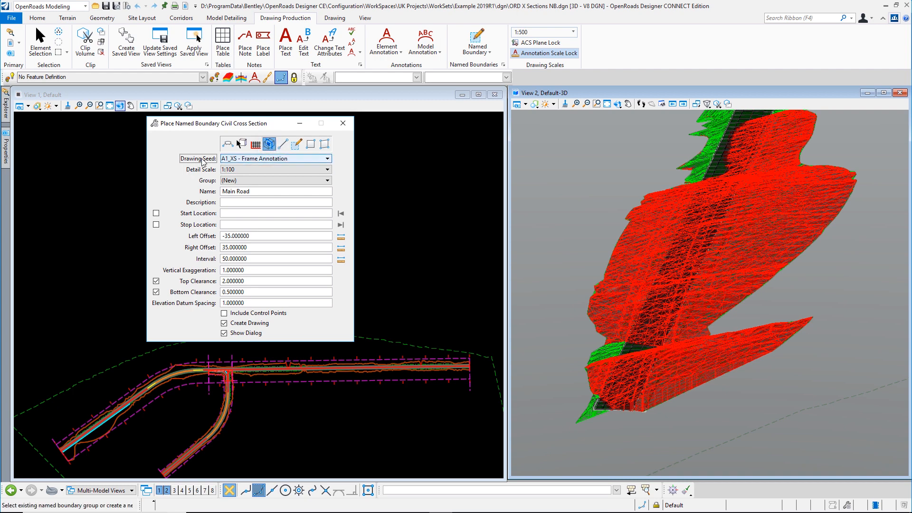
left_click(327, 160)
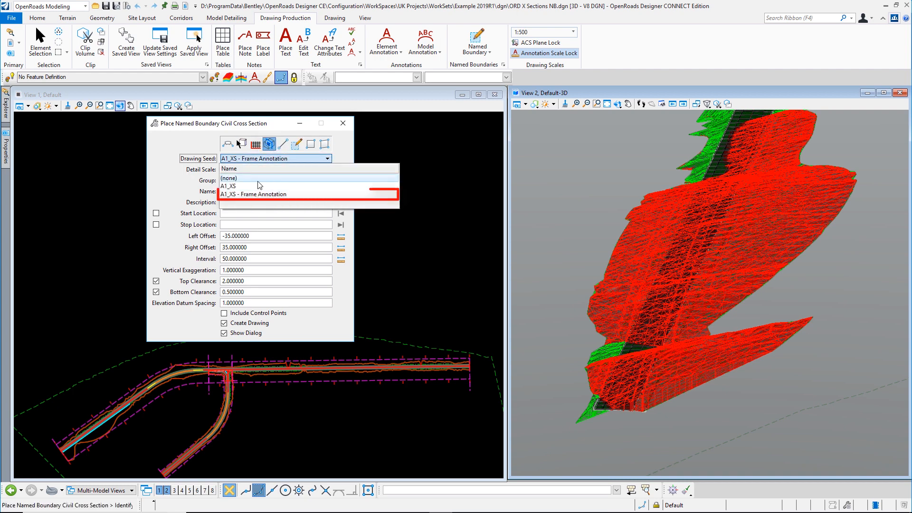
left_click(240, 199)
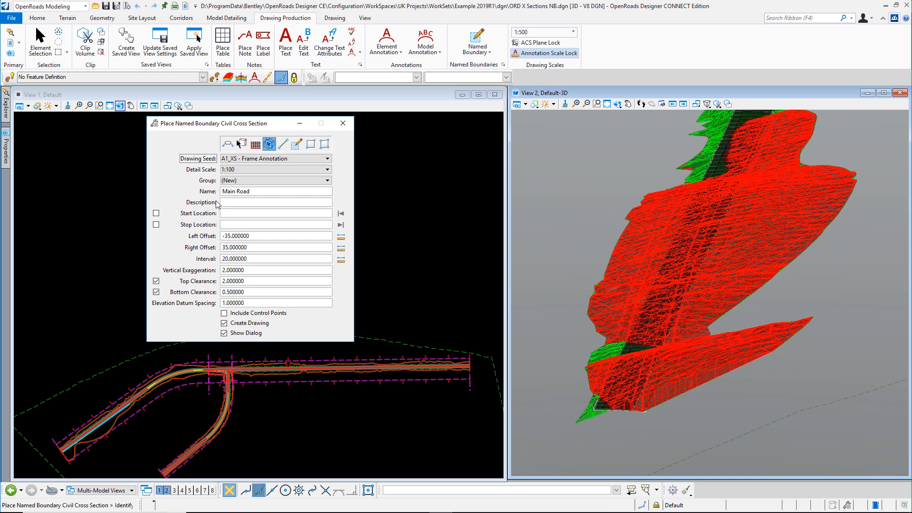
Pick the main road alignment as the boundary path and lock the start location to its beginning, 0.000
left_click(231, 213)
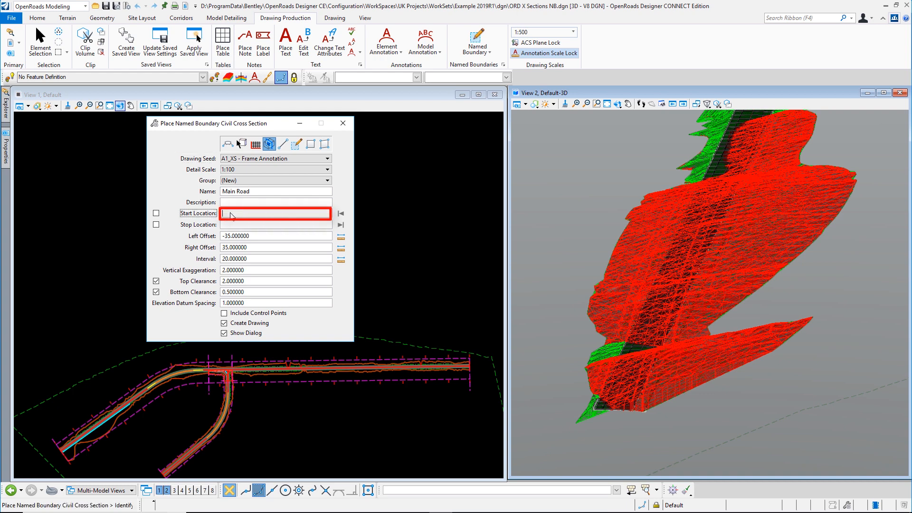
left_click(170, 378)
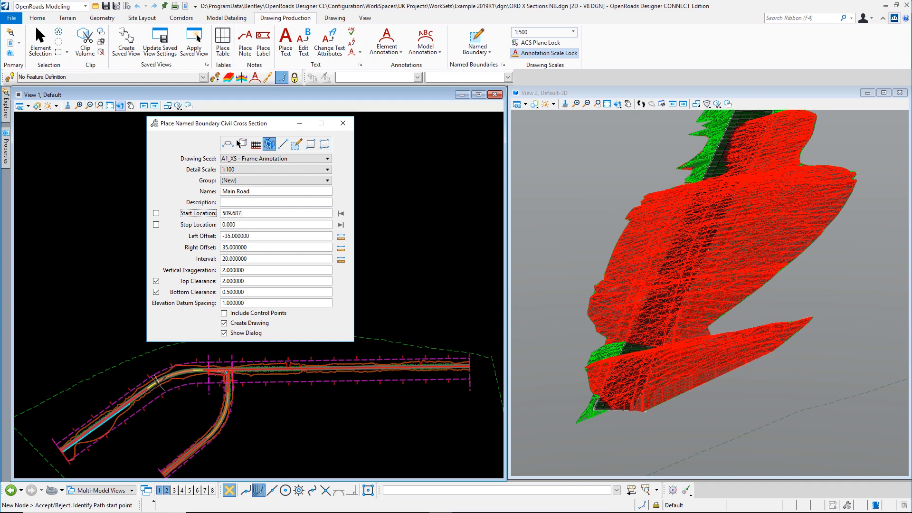
left_click(341, 214)
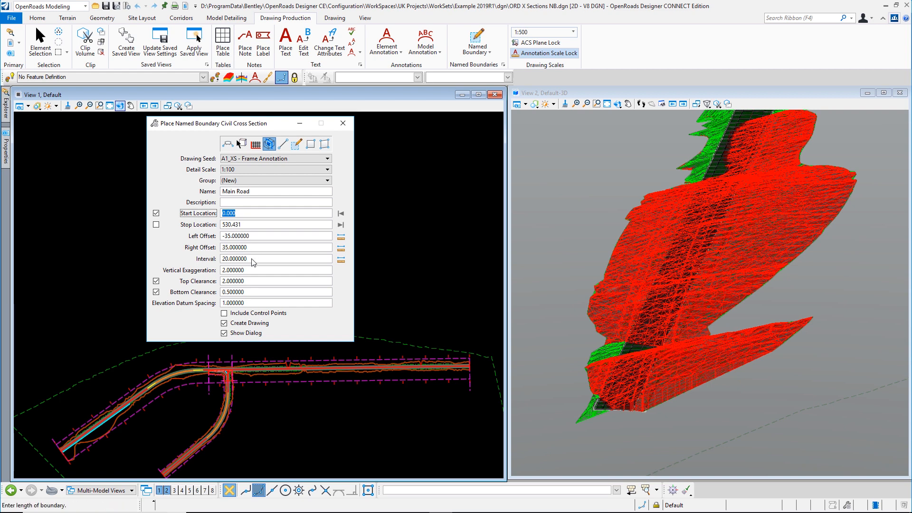
Set the interval to 50 and vertical exaggeration to 1, and place the cross section boundaries through to the main road's end
left_click(224, 259)
type("50")
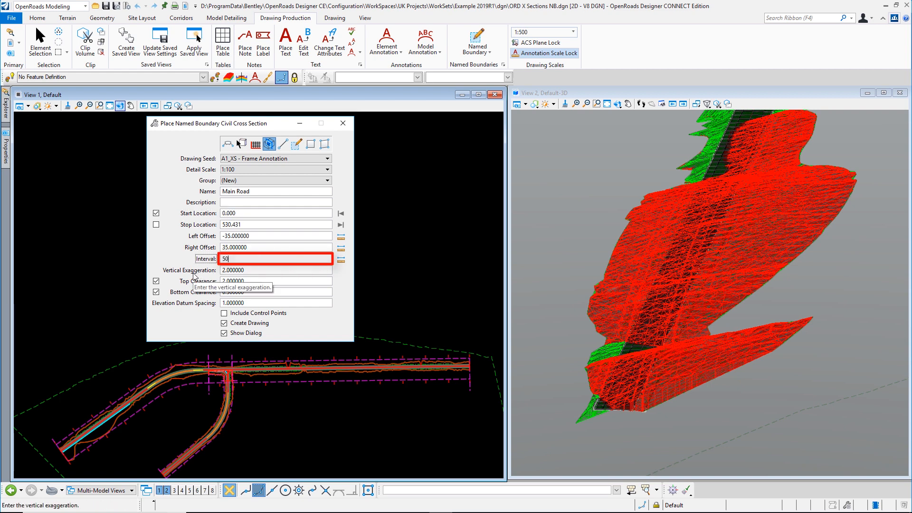
key("Tab")
type("1")
key("Tab")
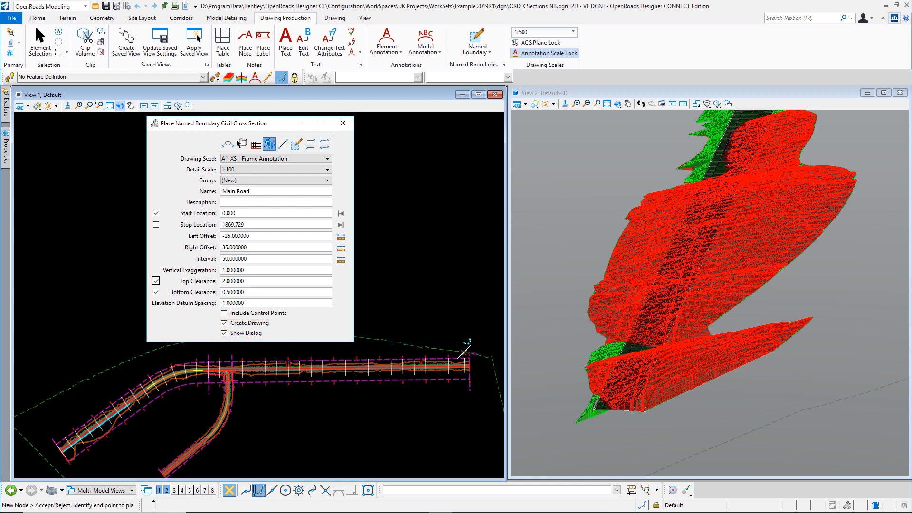
left_click(464, 351)
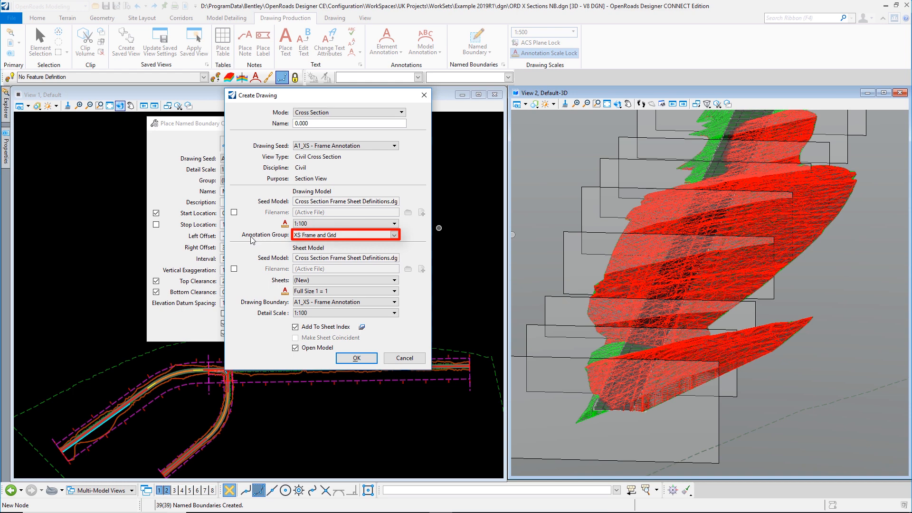
Create the cross section drawings and sheets with the XS UK Style with EAV Table annotation group
left_click(394, 236)
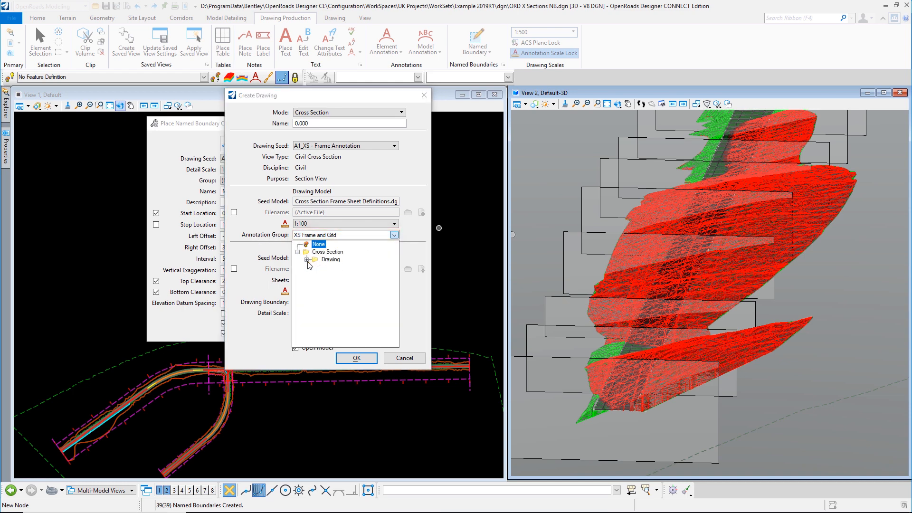
left_click(307, 259)
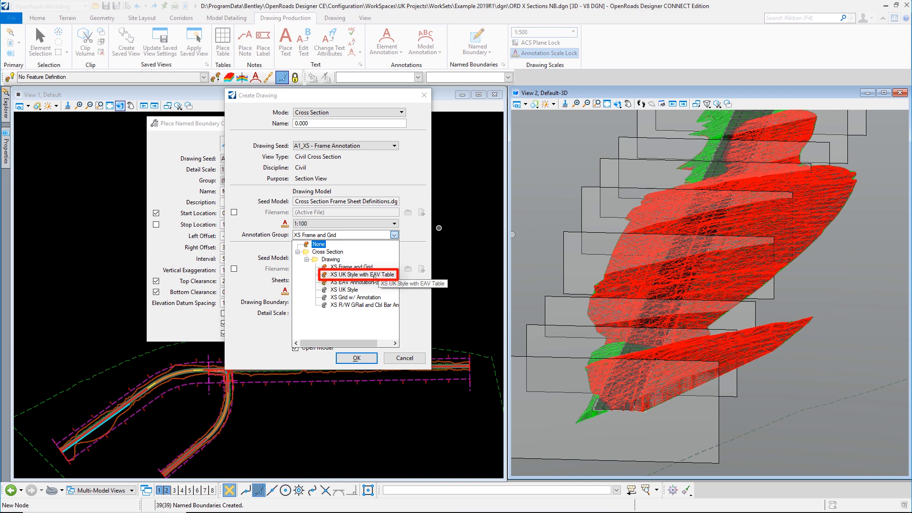
left_click(375, 275)
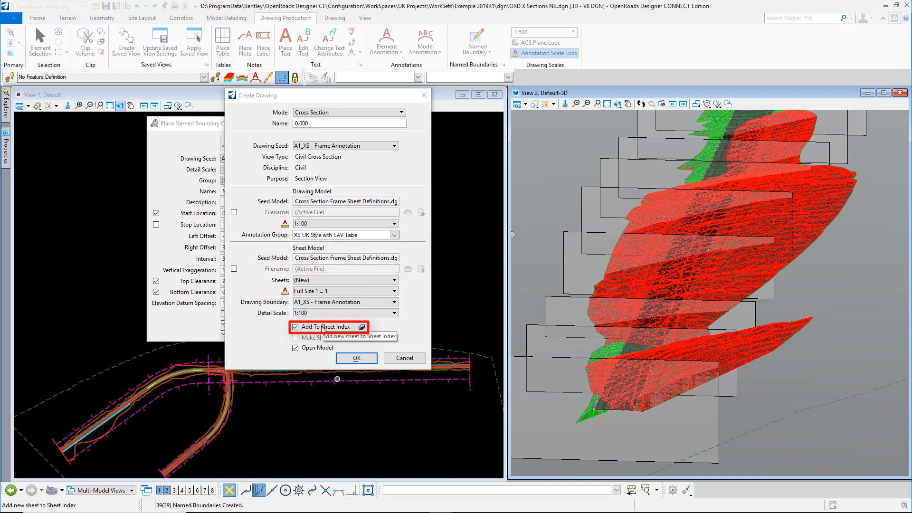
left_click(357, 358)
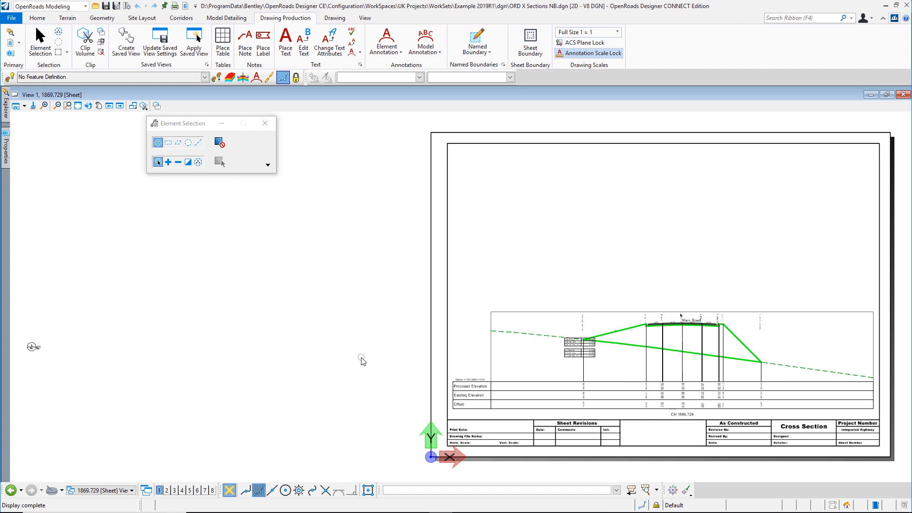
Open the 50.000 [Sheet] Views view group to display that cross section sheet
left_click(132, 490)
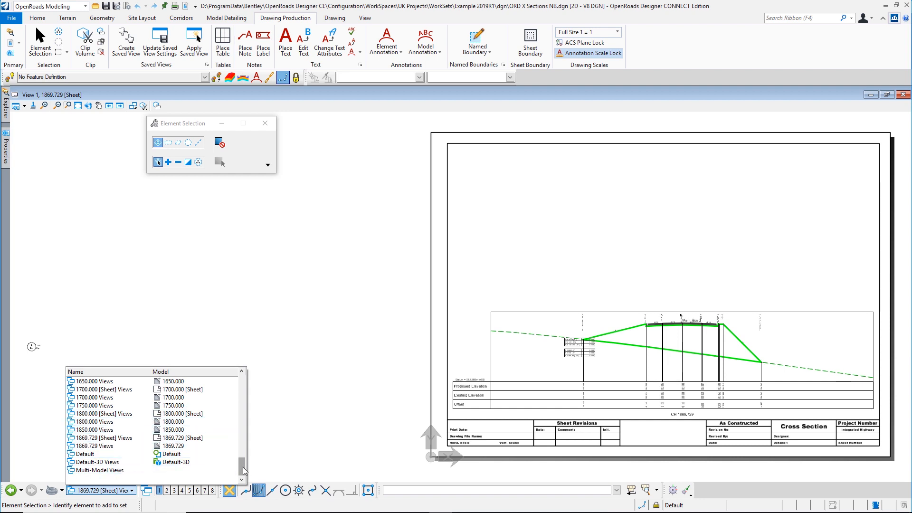
scroll(119, 403, "up", 20)
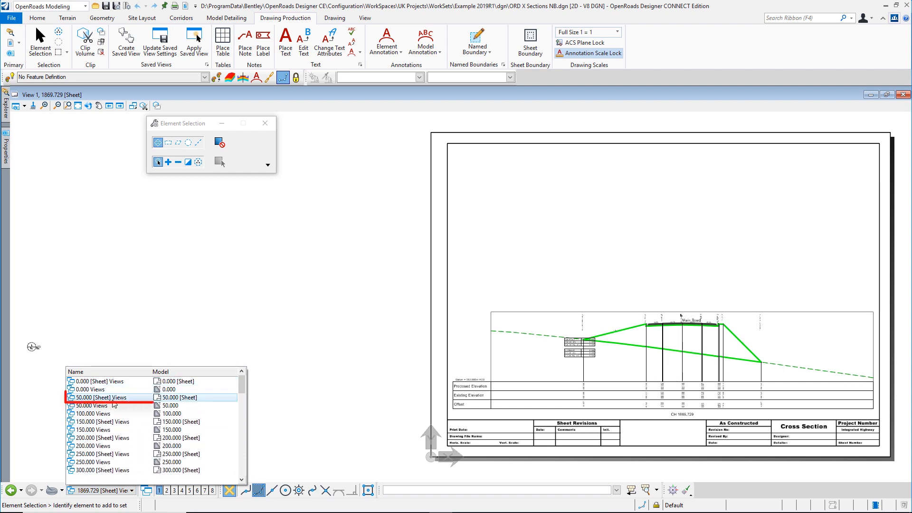
double_click(89, 398)
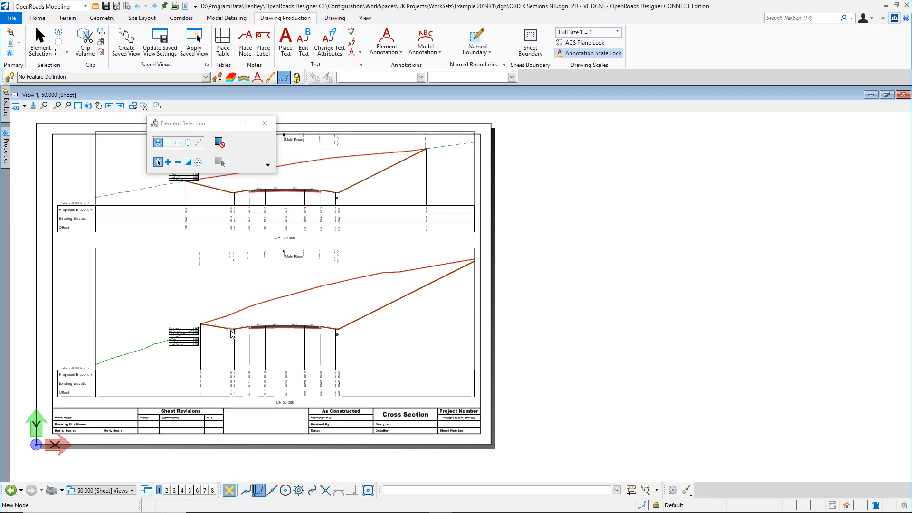
Examine the cross sections at CH 50.000 and CH 100.000, including elevation and offset annotations and the cut and fill tables
scroll(339, 198, "up", 3)
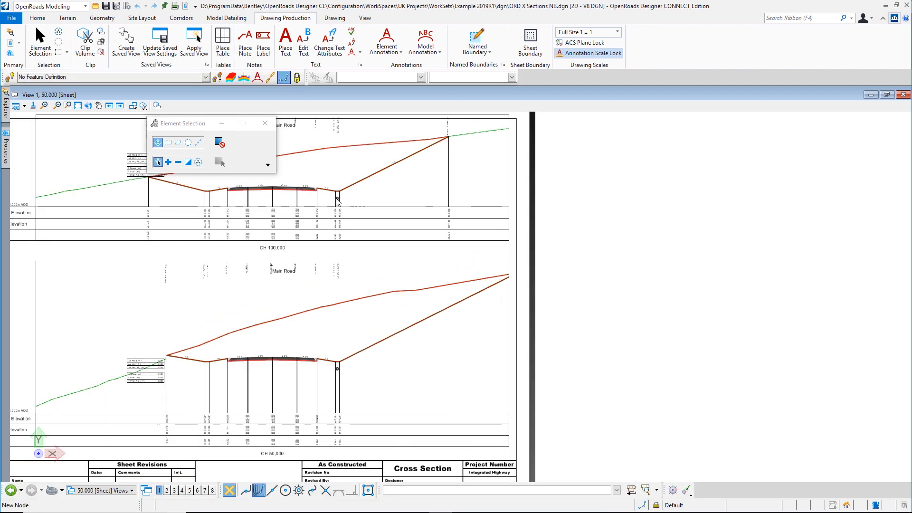
scroll(337, 201, "down", 2)
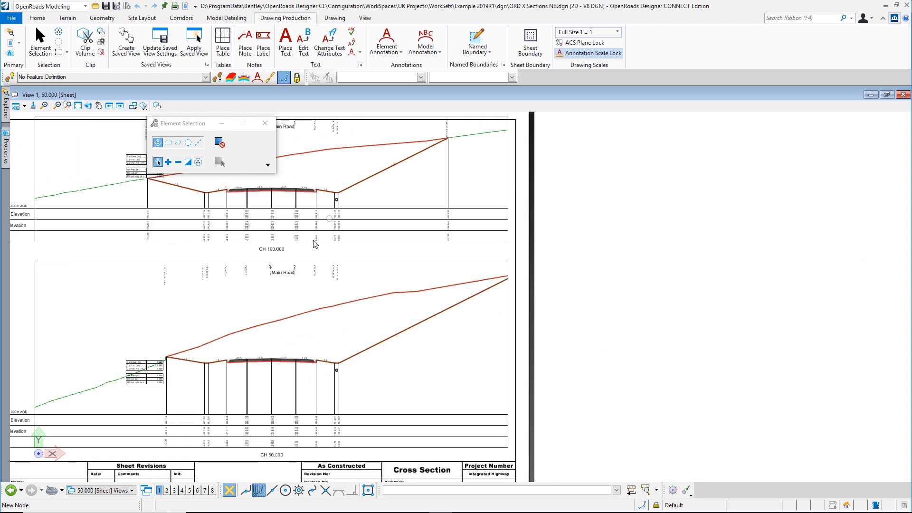
scroll(271, 216, "up", 2)
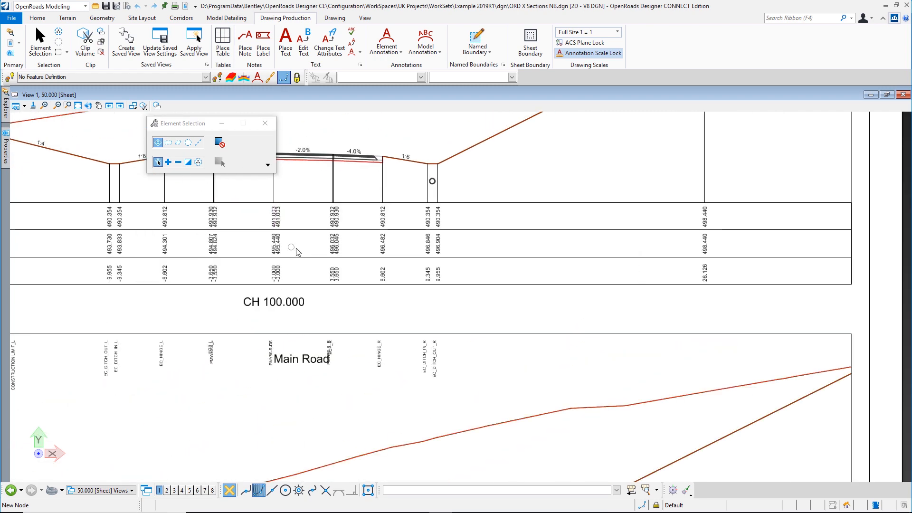
scroll(298, 248, "down", 2)
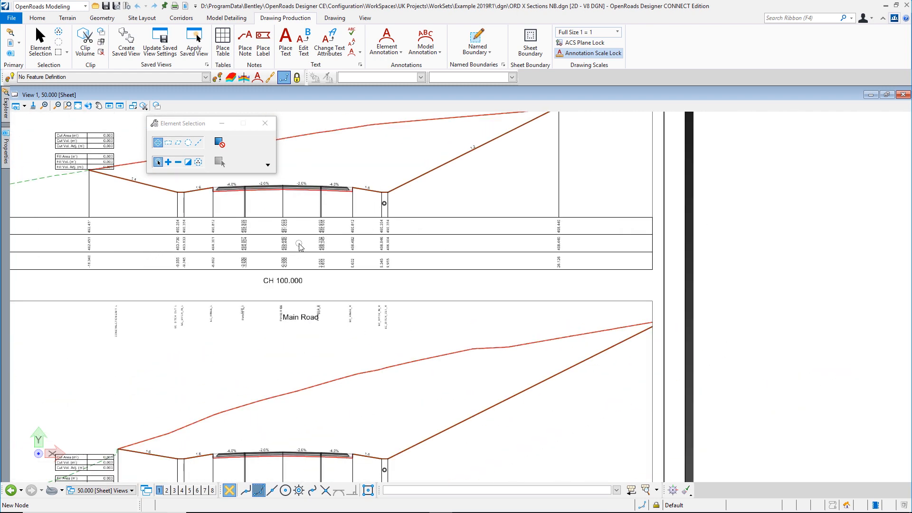
scroll(299, 247, "down", 1)
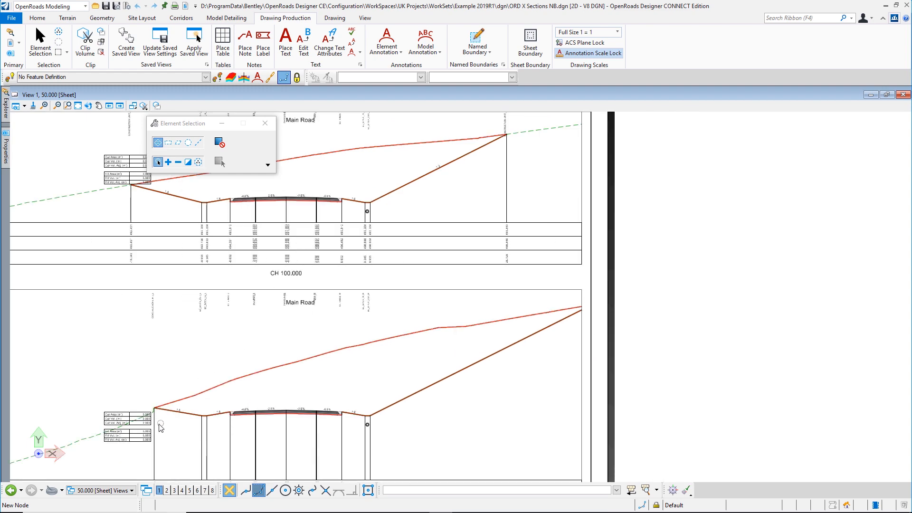
scroll(146, 433, "up", 2)
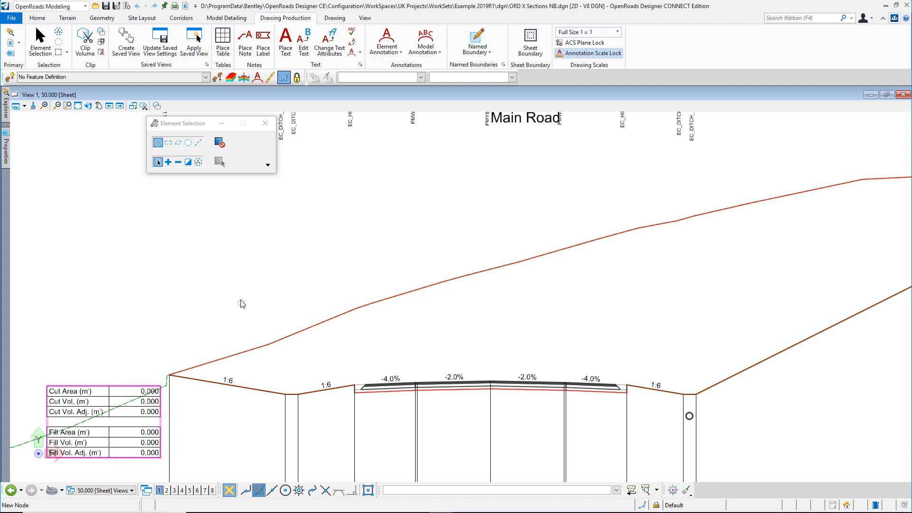
scroll(356, 274, "down", 2)
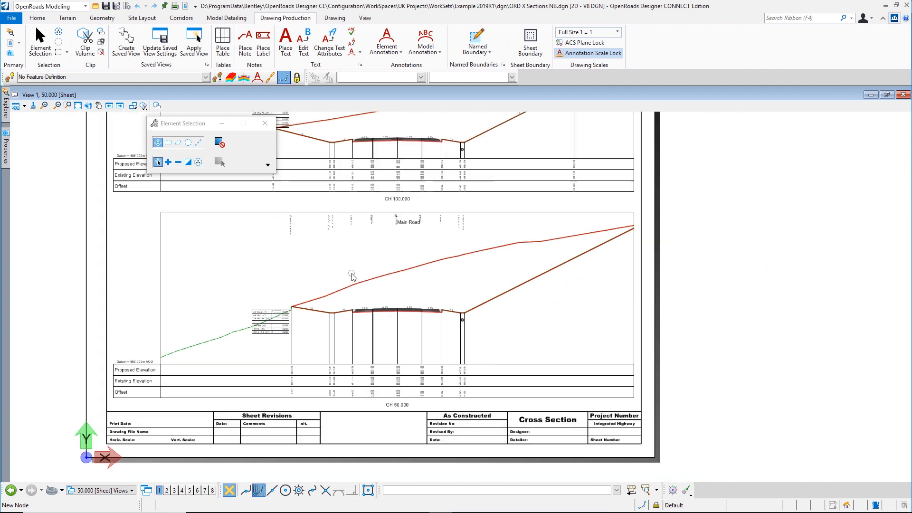
middle_click_drag(362, 265, 388, 269)
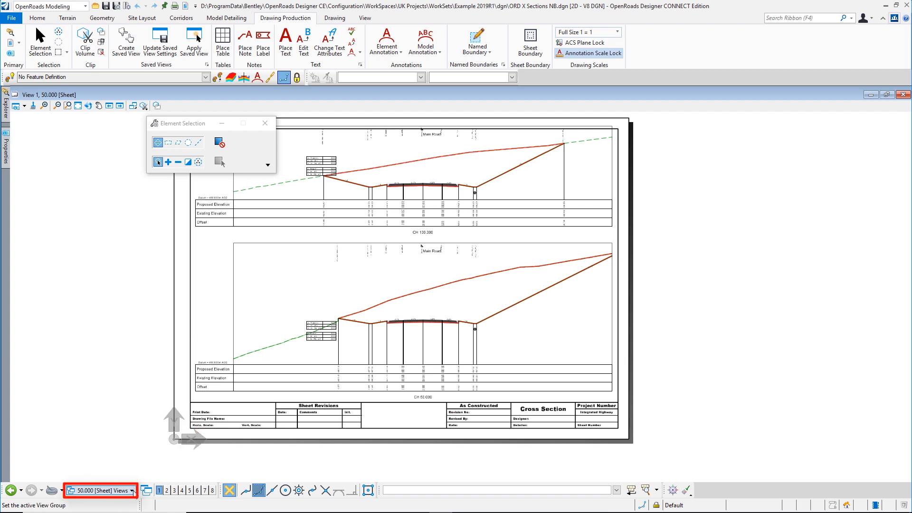
Return to the Multi-Model Views view group with the plan and 3D model
left_click(132, 491)
left_click_drag(242, 386, 249, 474)
left_click(209, 470)
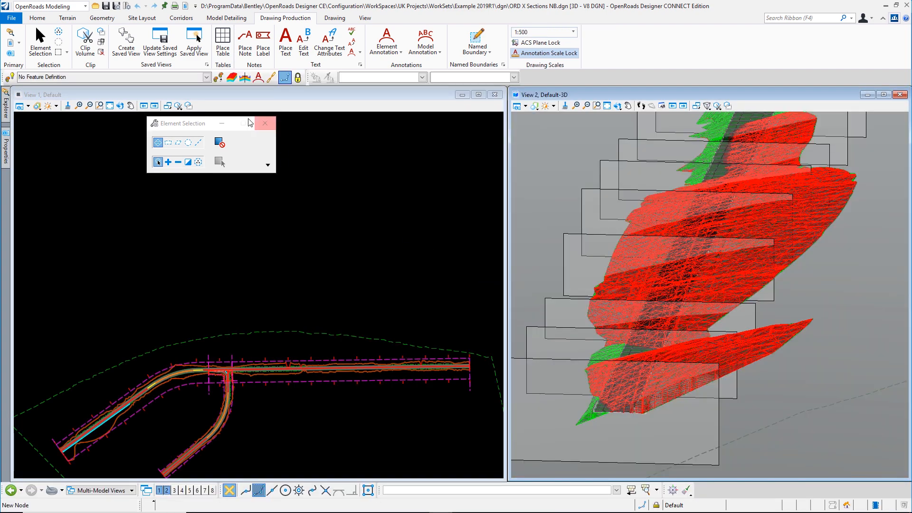
Generate an End Area Volumes Report for the Main Road named boundary group without any volume exceptions
left_click(43, 22)
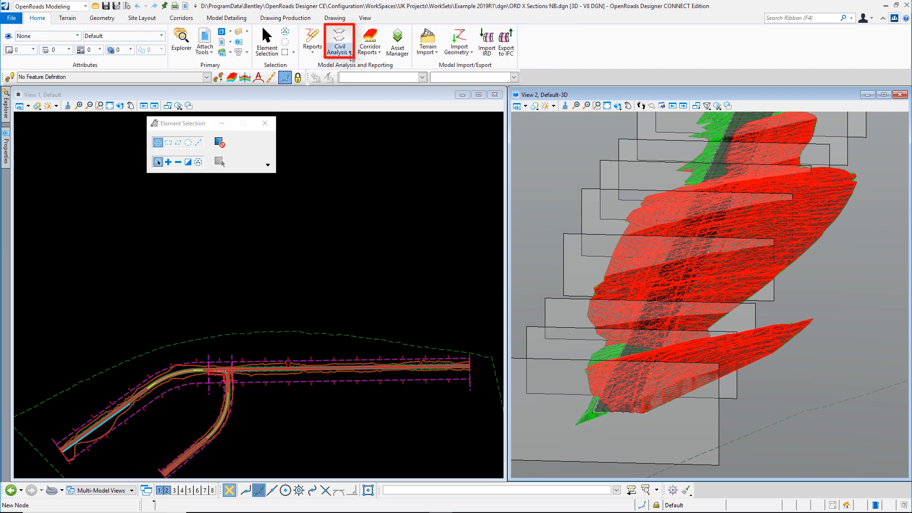
left_click(339, 45)
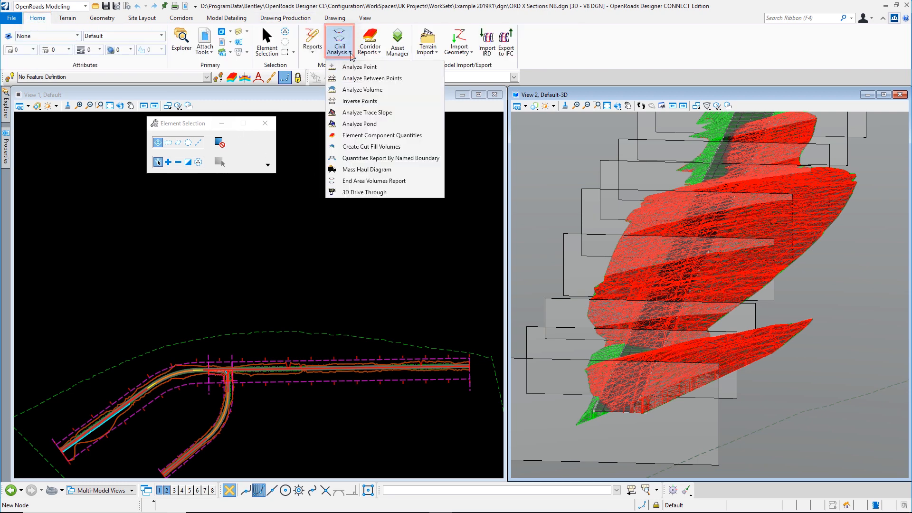
left_click(376, 184)
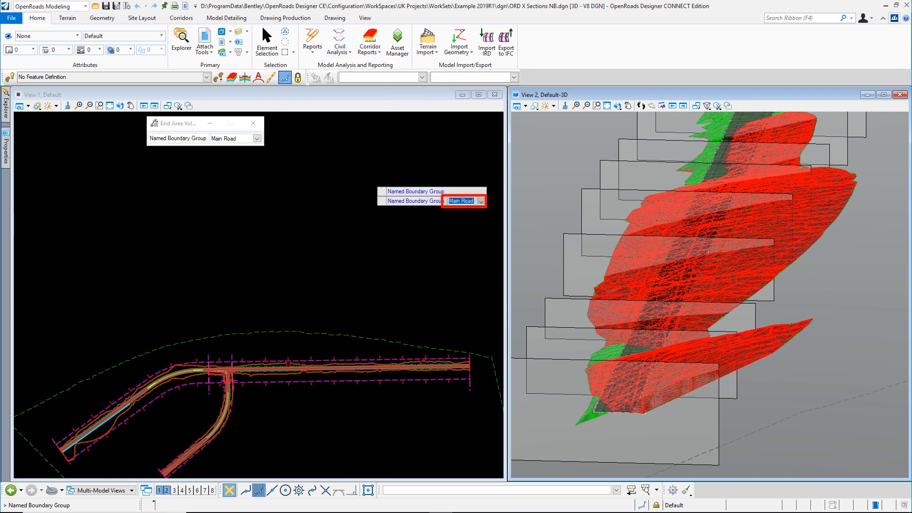
left_click(367, 181)
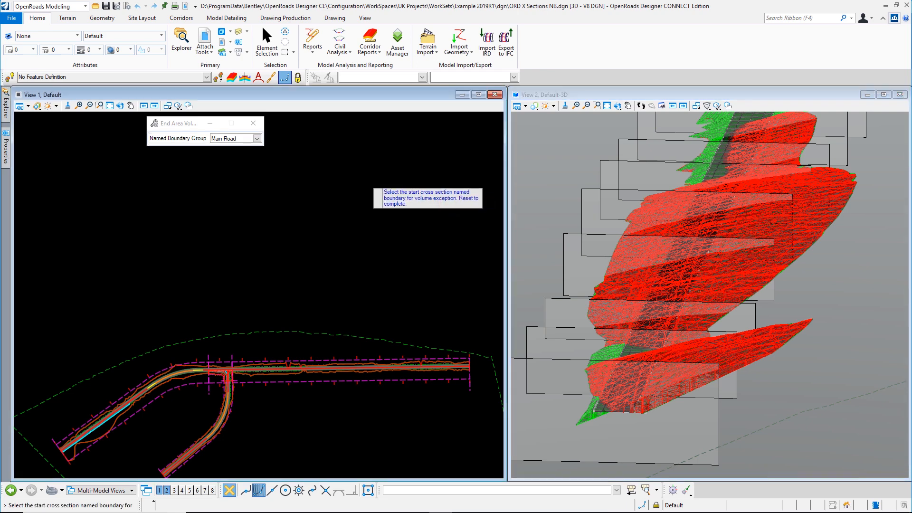
right_click(366, 181)
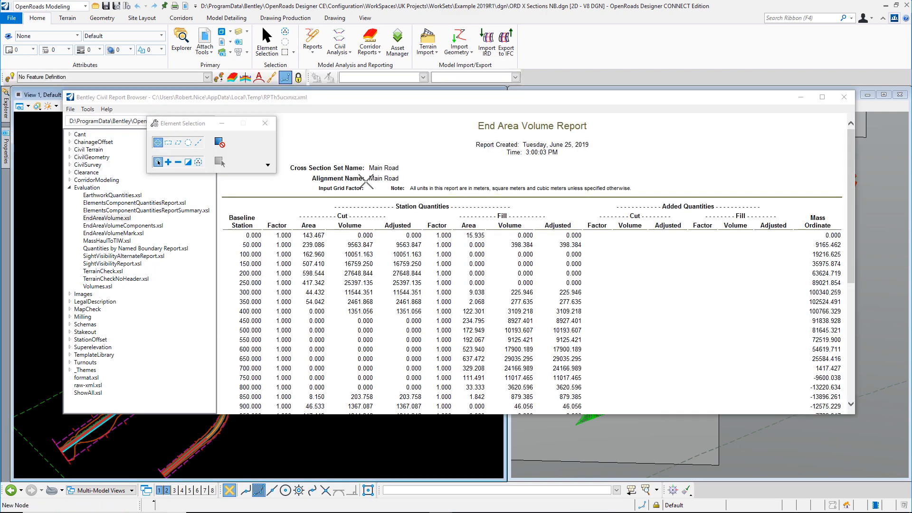
Review the end area volumes in the EndAreaVolumeMark.xsl and EndAreaVolume.xsl report formats and close the report browser
left_click(139, 232)
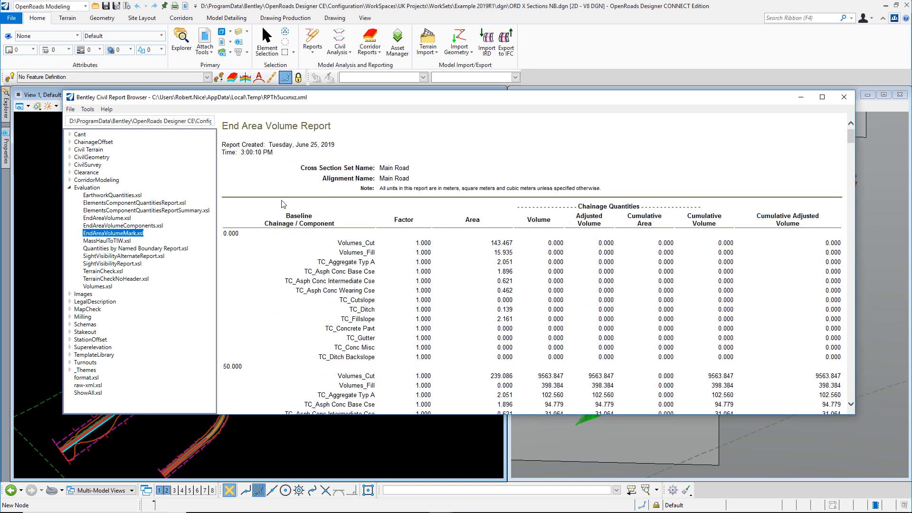
left_click(127, 217)
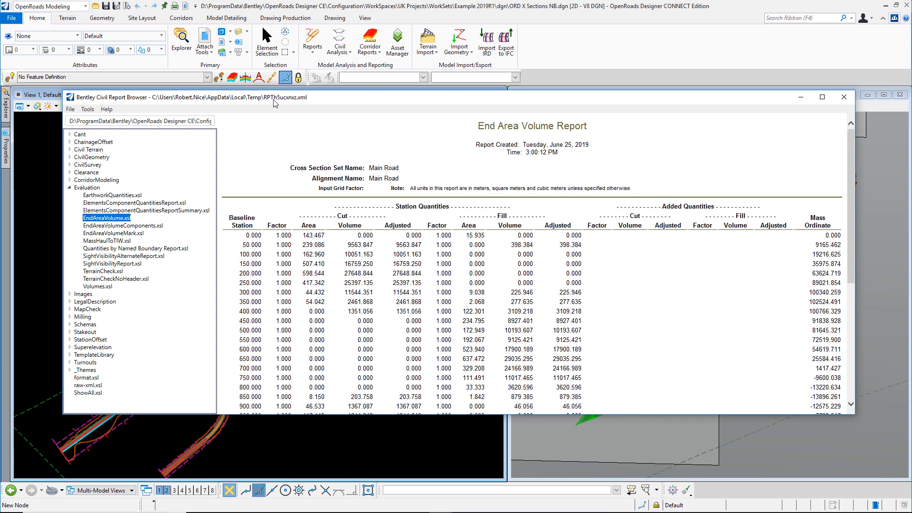
left_click(843, 97)
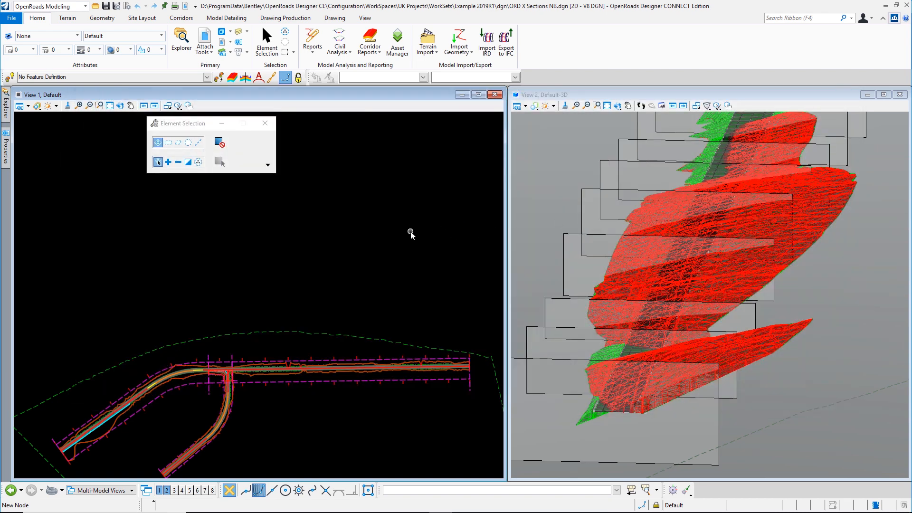
Open the 50.000 Views and 100.000 Views drawings in turn to refresh and check their cut and fill tables
left_click(132, 492)
scroll(159, 422, "up", 10)
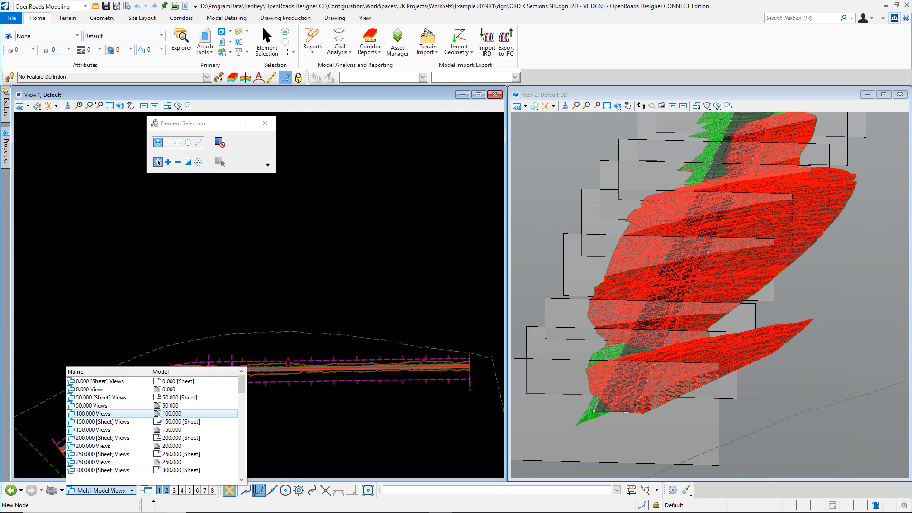
left_click(95, 405)
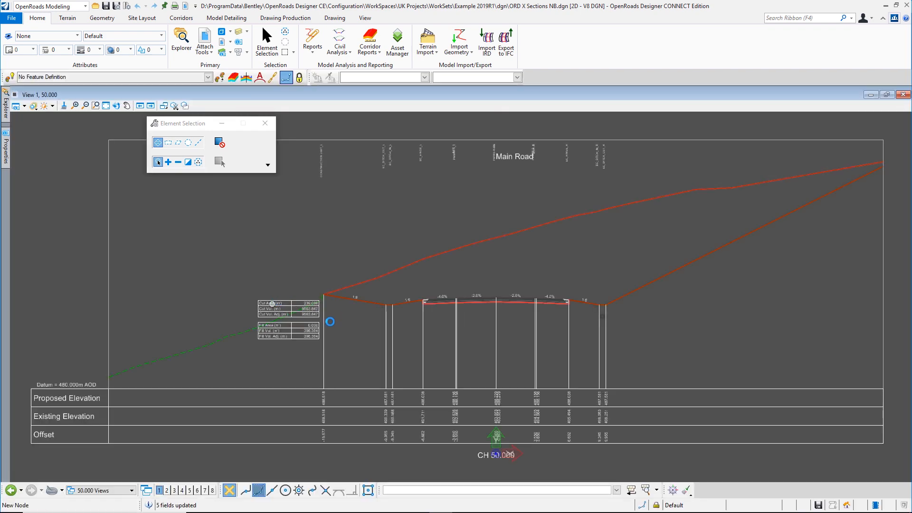
scroll(311, 311, "up", 4)
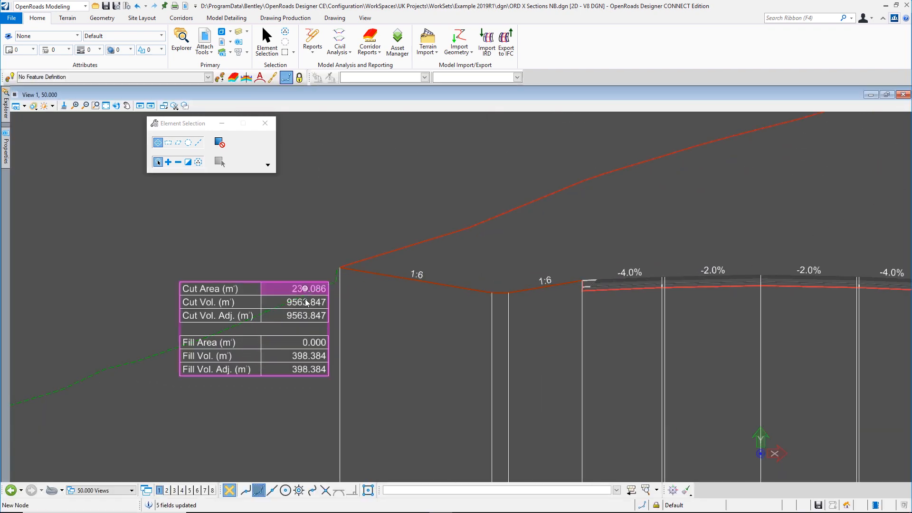
scroll(306, 315, "down", 2)
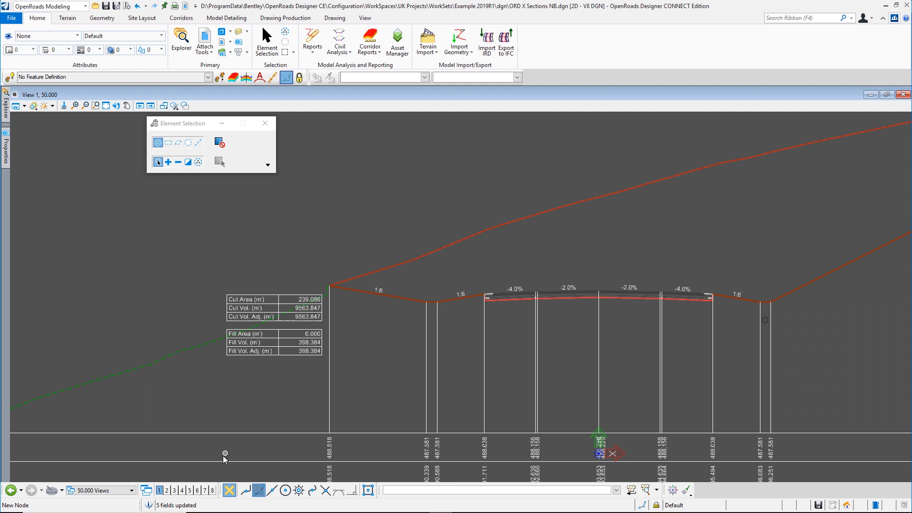
left_click(132, 490)
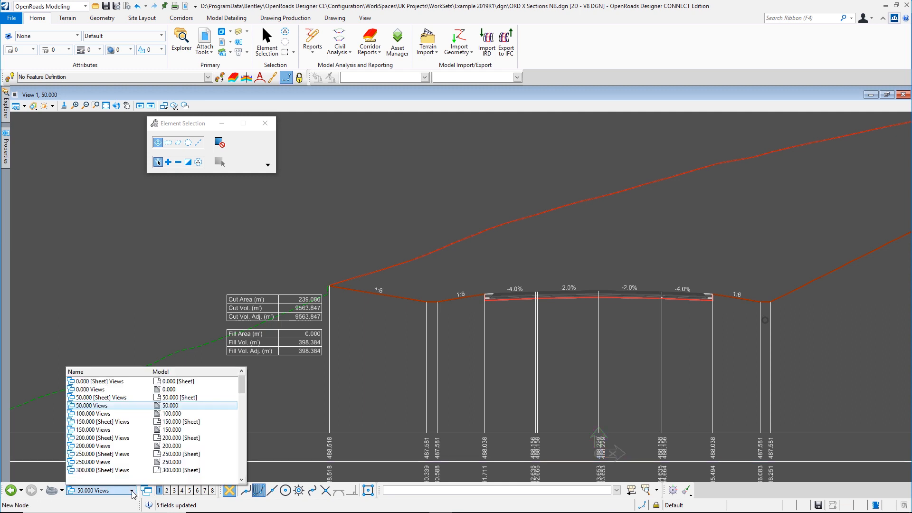
left_click(93, 413)
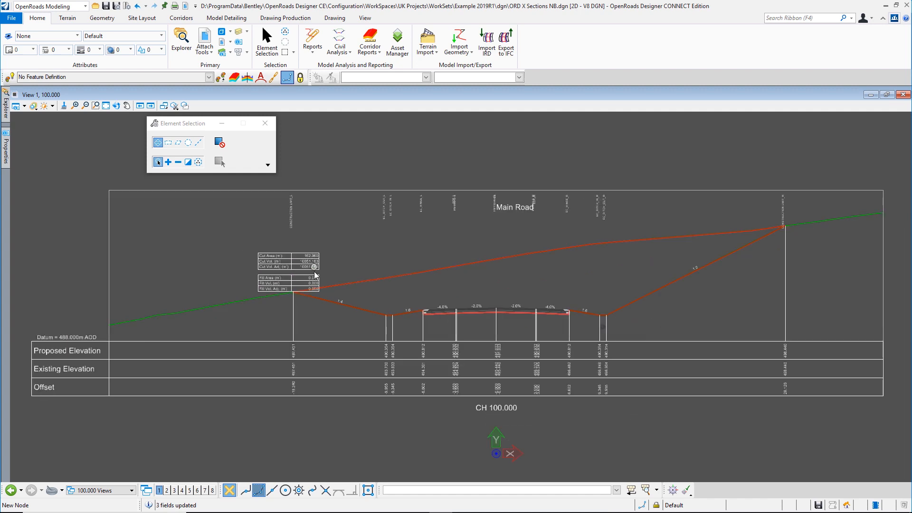
Open the 50.000 [Sheet] Views view group and examine the cut and fill table of the CH 50.000 section
left_click(133, 490)
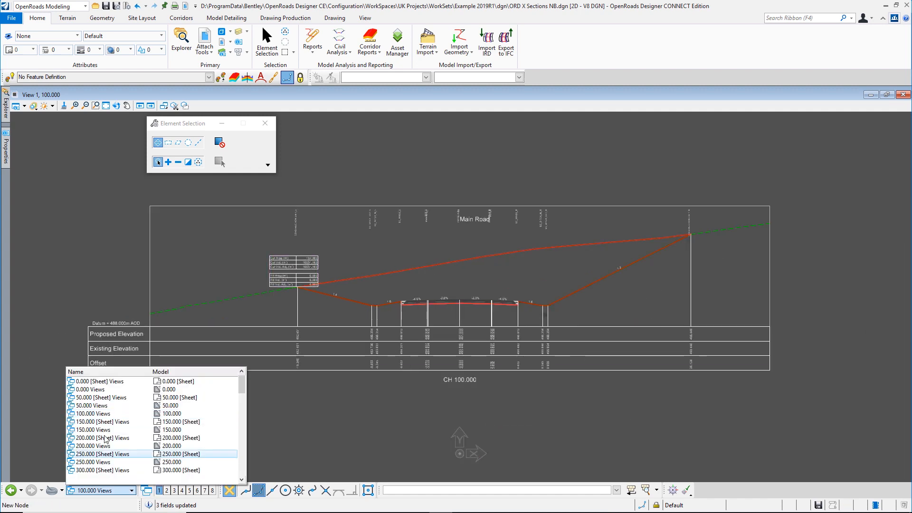
left_click(110, 402)
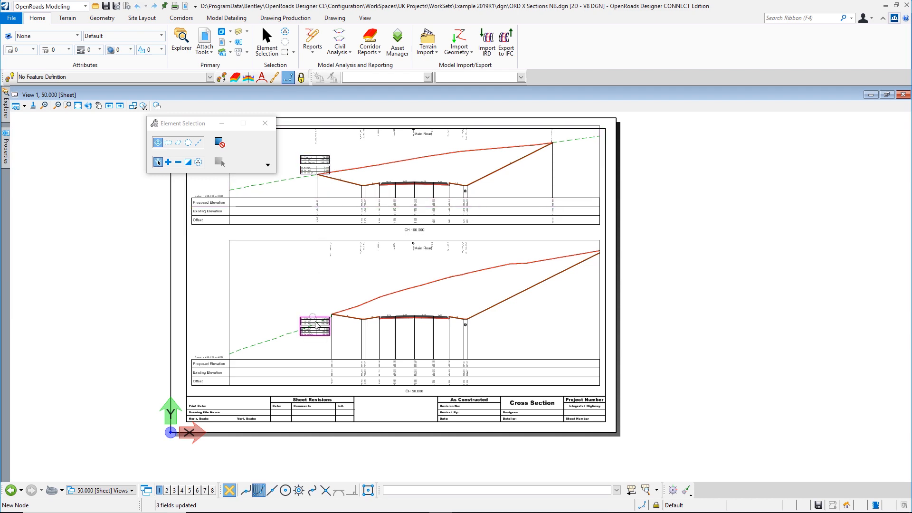
scroll(326, 323, "up", 5)
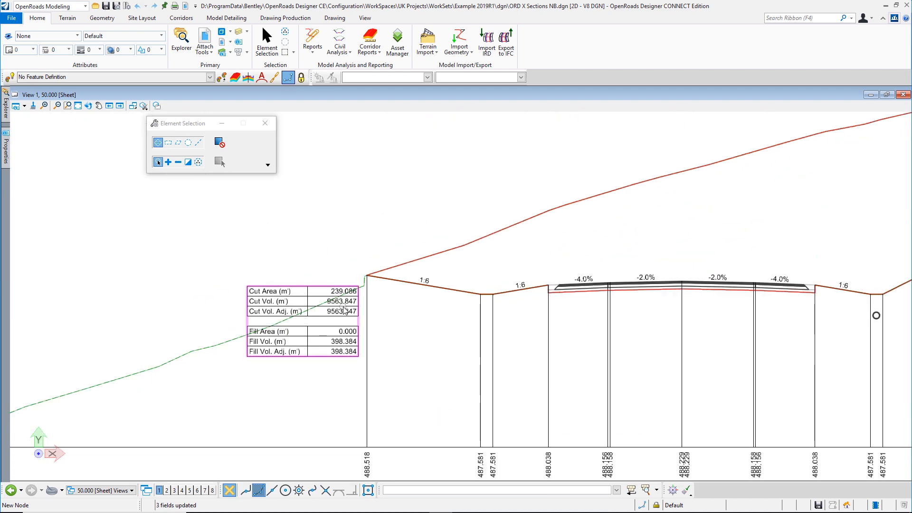
scroll(345, 311, "down", 3)
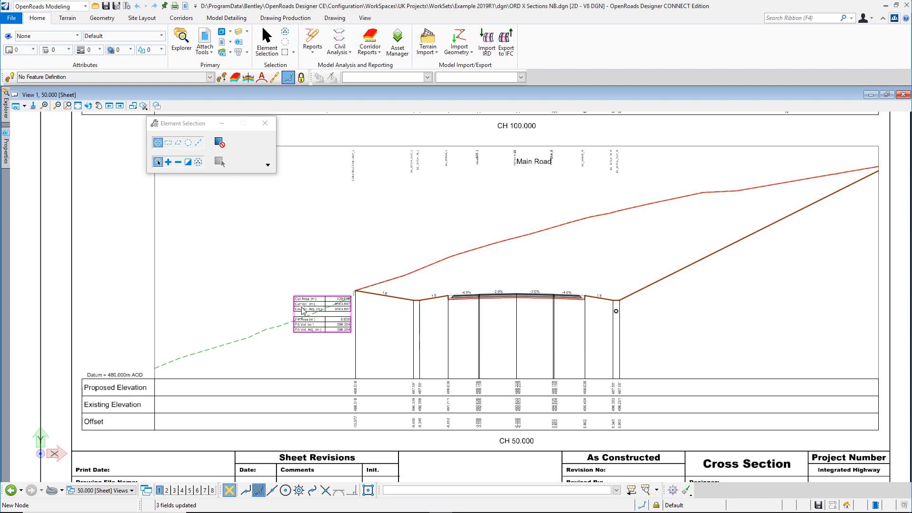
mouse_move(309, 311)
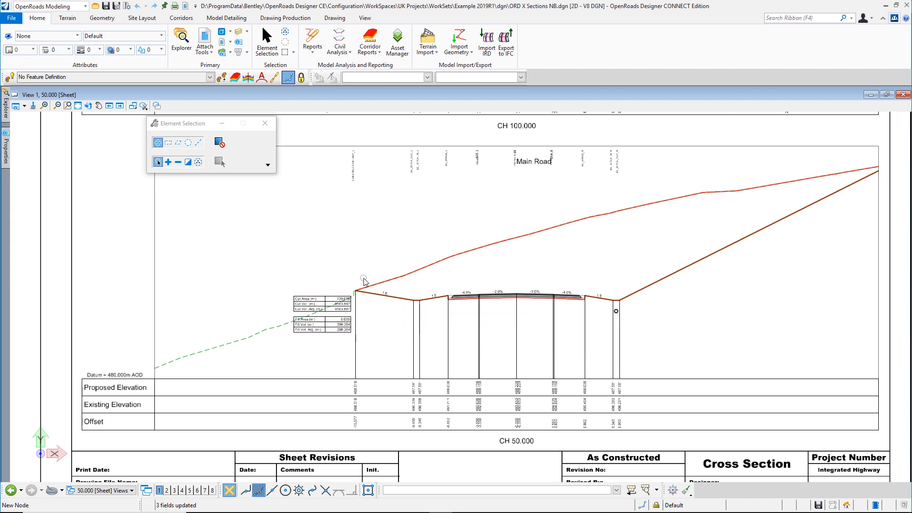
scroll(364, 280, "down", 5)
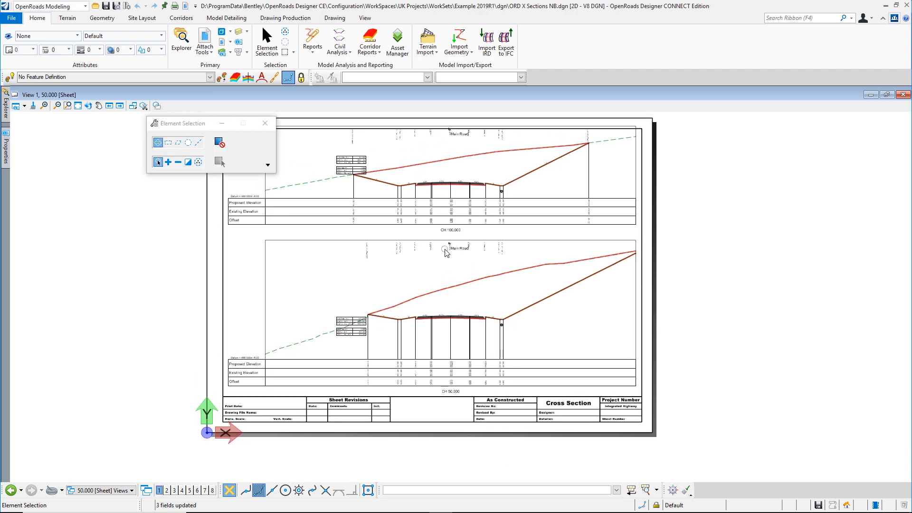